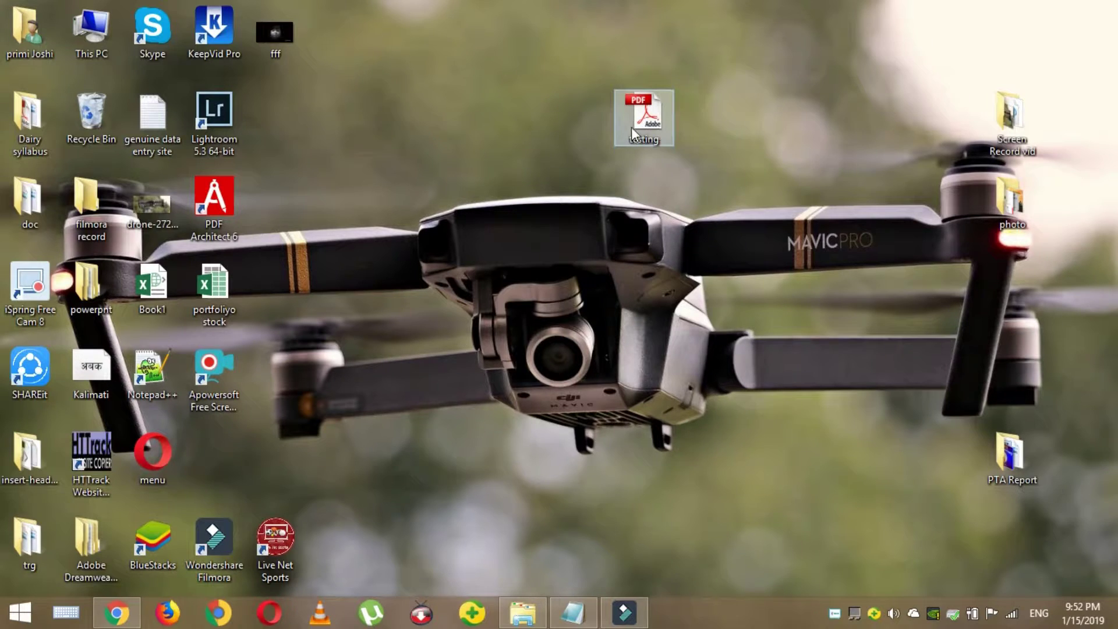
# Preview the testing PDF, close the viewer, and refresh the desktop.
pyautogui.doubleClick(649, 122)
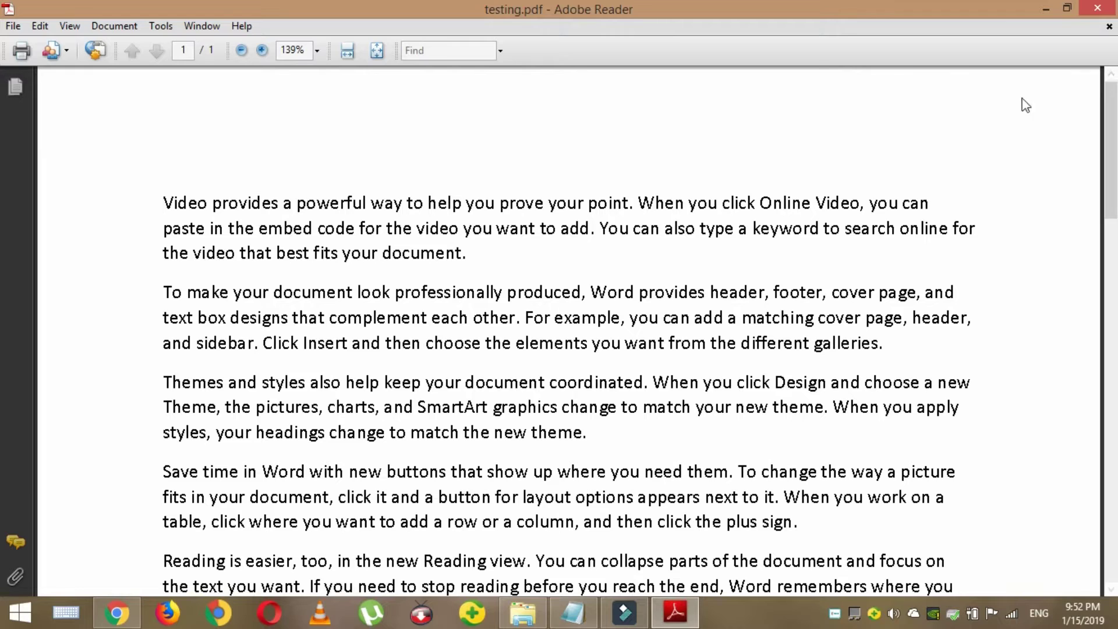
pyautogui.scroll(-3, 821, 240)
pyautogui.scroll(-6, 839, 262)
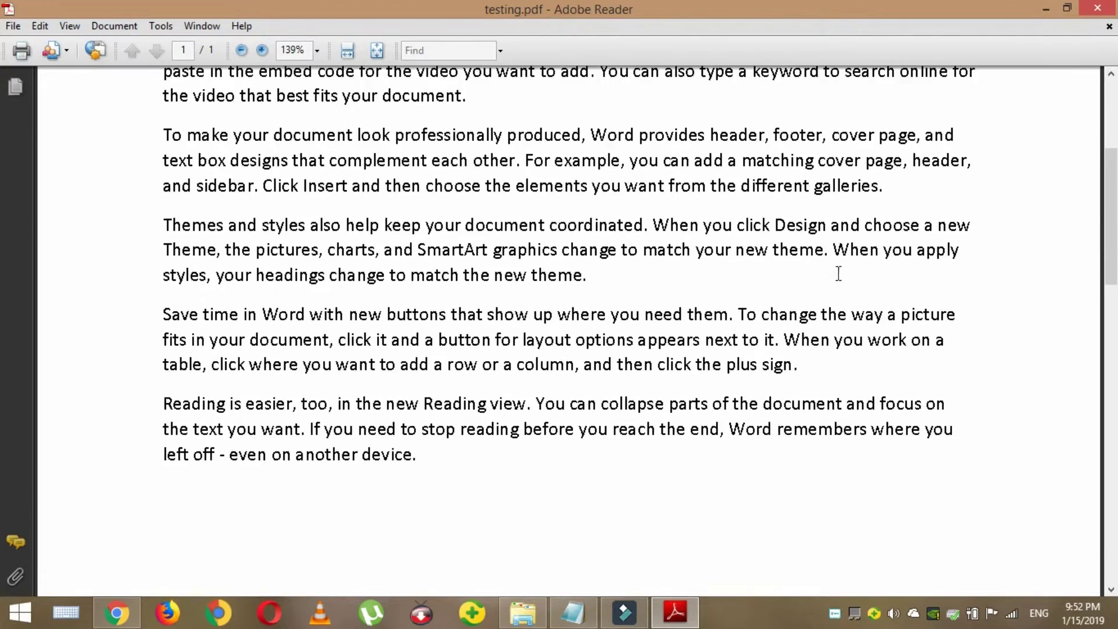
pyautogui.scroll(6, 838, 262)
pyautogui.click(1100, 8)
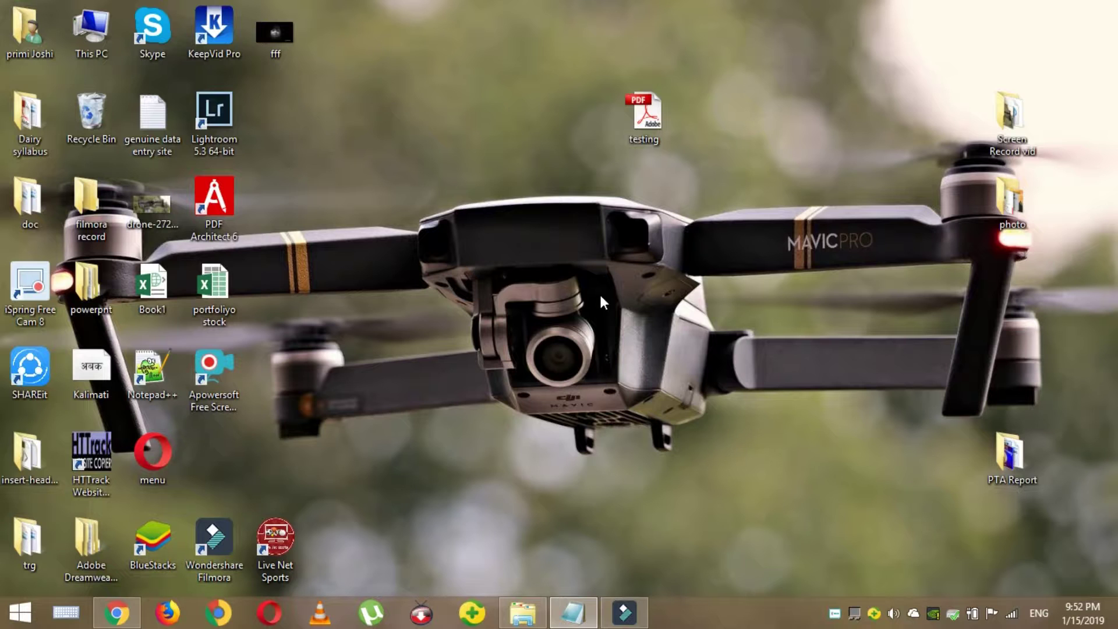
pyautogui.rightClick(428, 228)
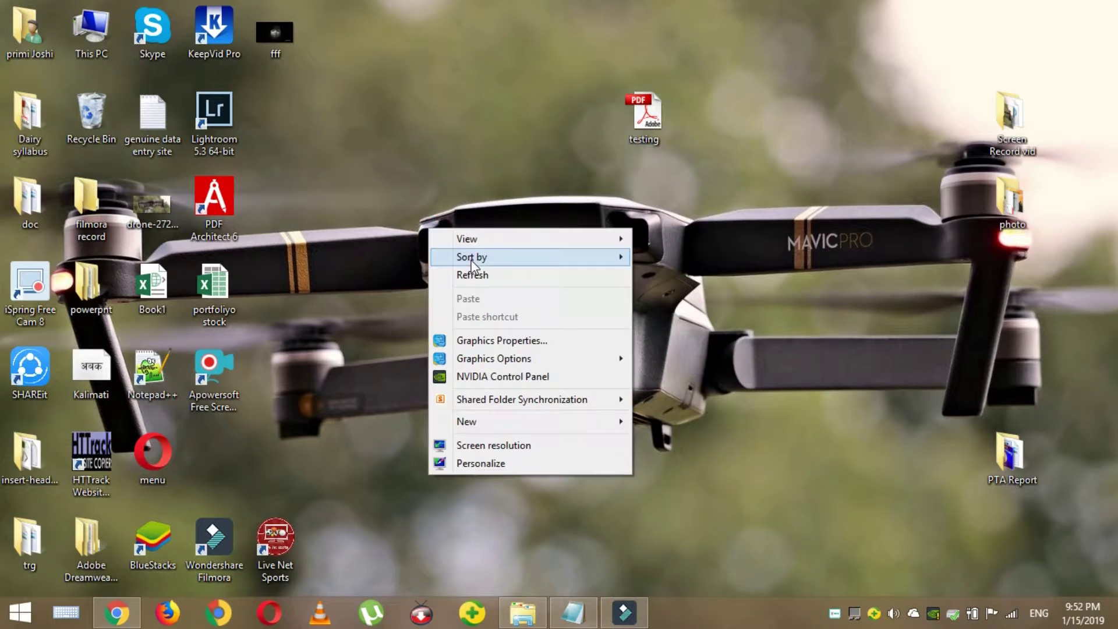
pyautogui.click(486, 272)
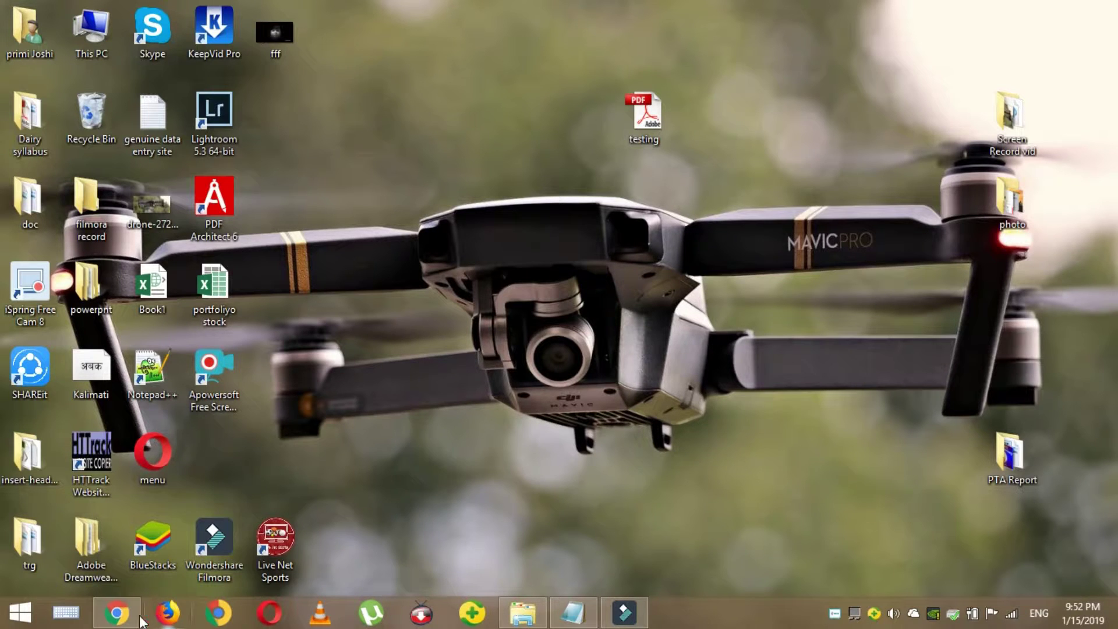
# Open a new Chrome tab on the Google home page.
pyautogui.click(116, 613)
pyautogui.hotkey('ctrl', 't')
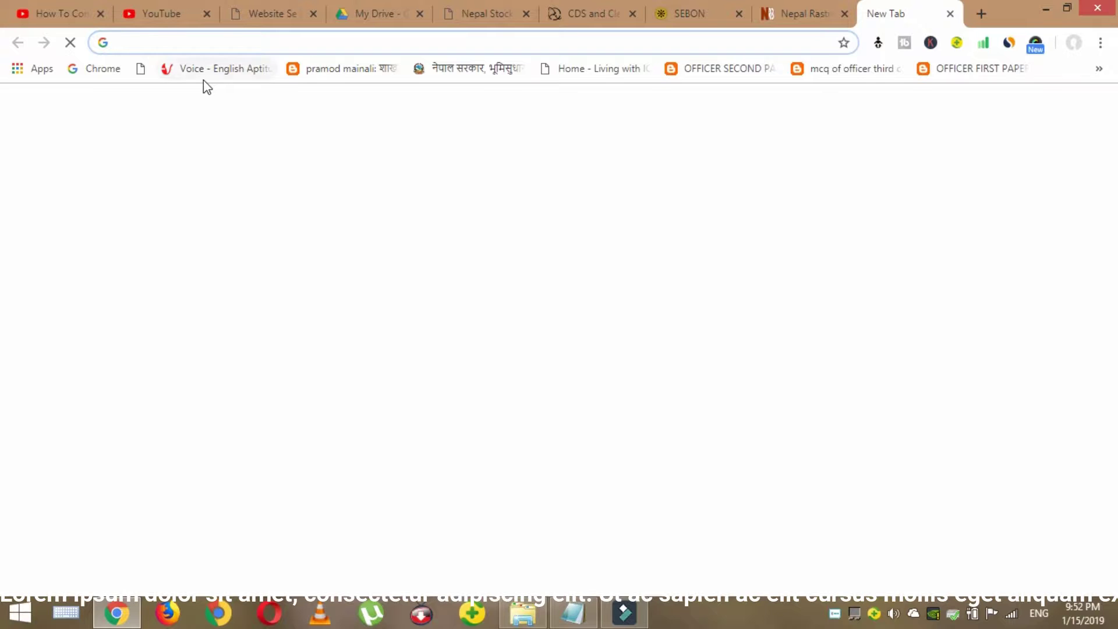
pyautogui.write('goog')
pyautogui.press('Return')
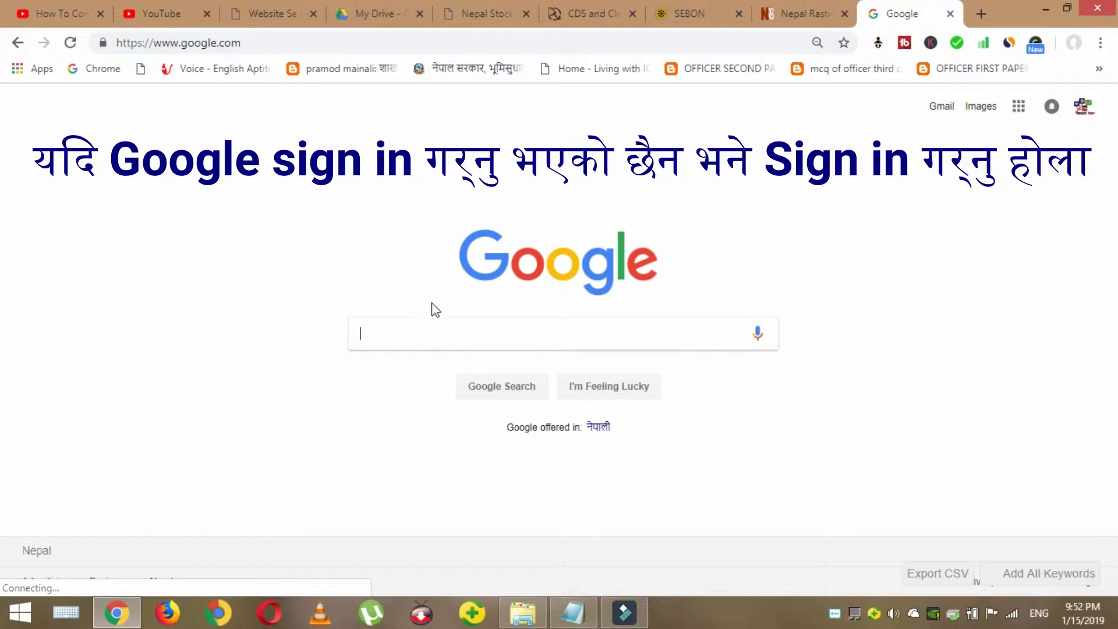
# Search 'google drive' and go into Google Drive from its landing page.
pyautogui.click(458, 330)
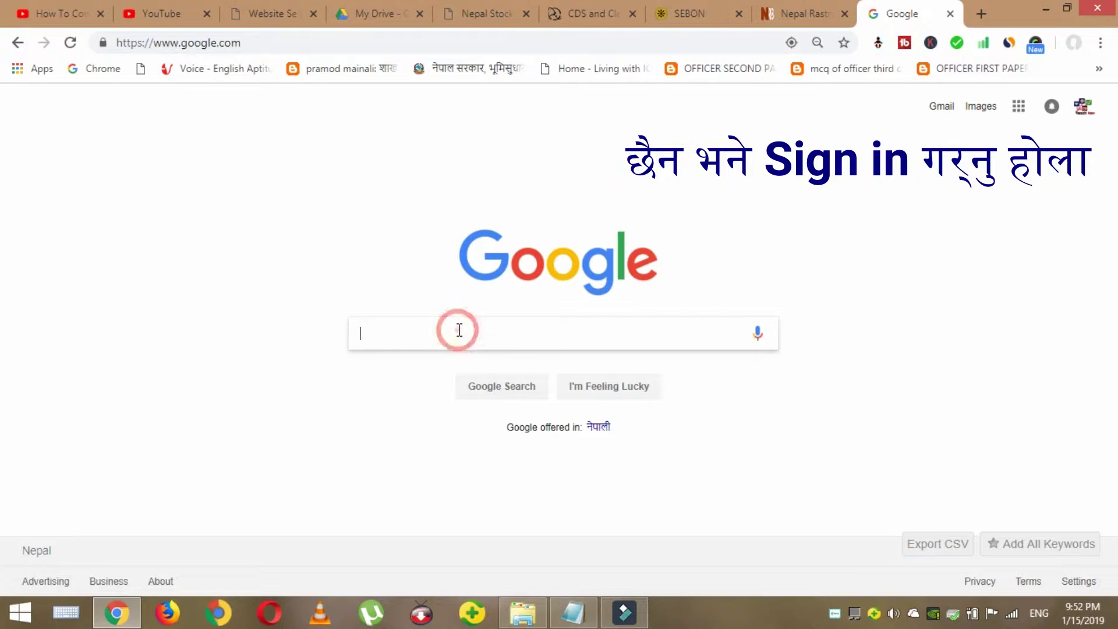
pyautogui.write('go')
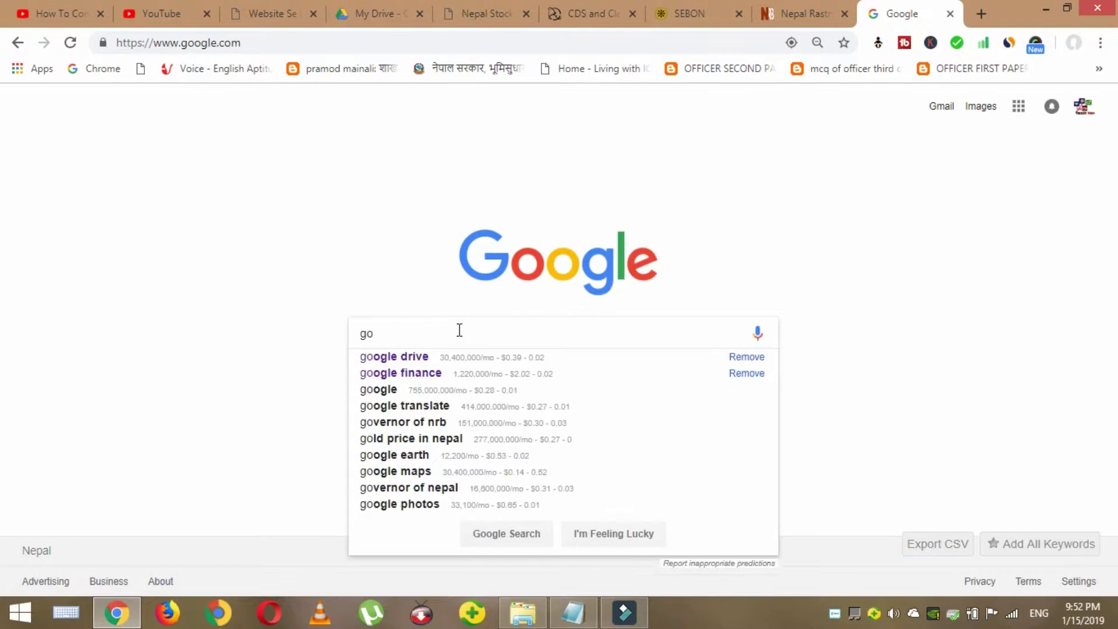
pyautogui.write('ogle drive')
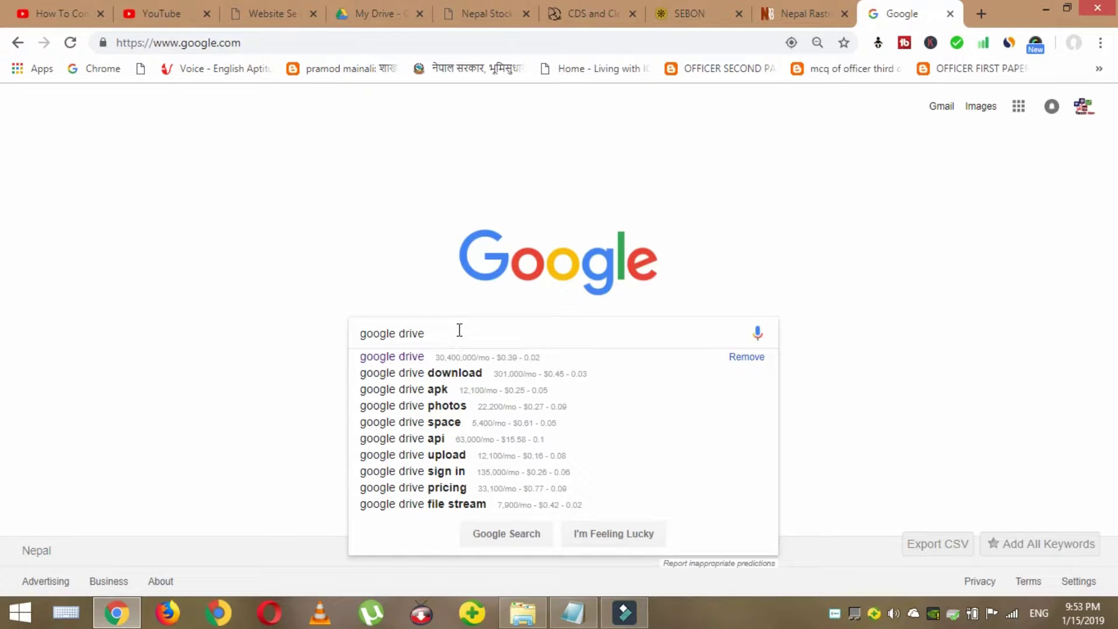
pyautogui.press('Return')
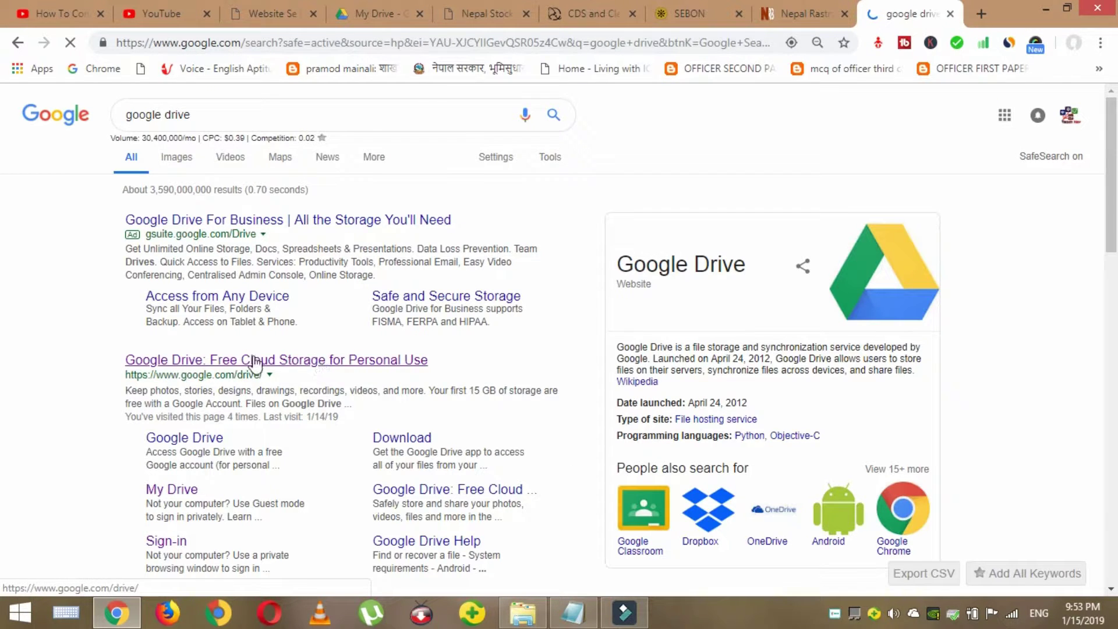
pyautogui.click(280, 364)
pyautogui.click(276, 364)
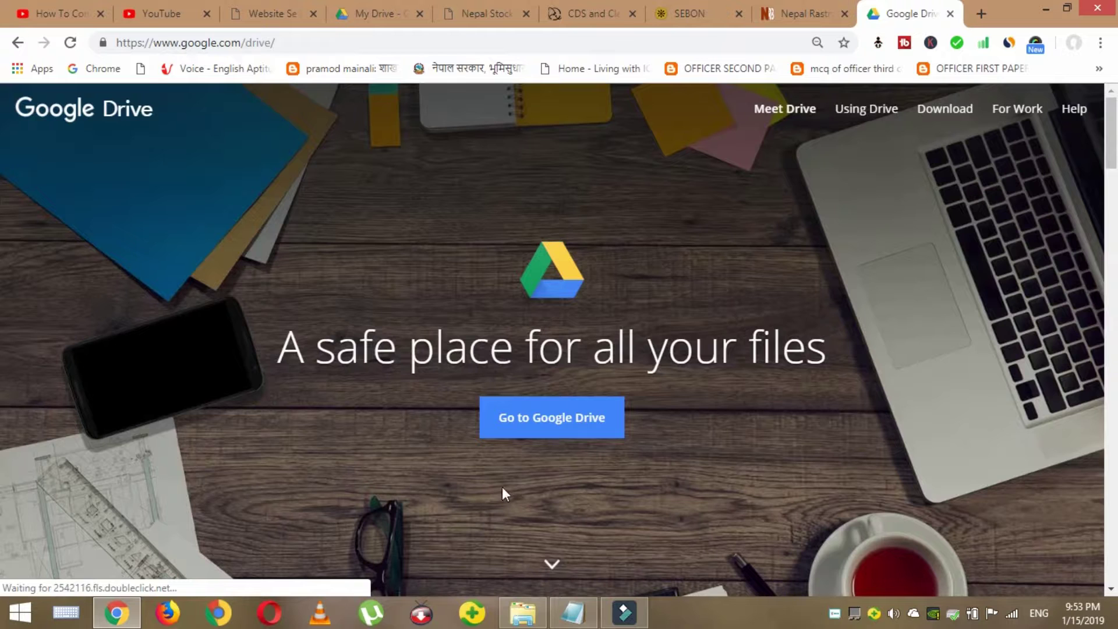
pyautogui.click(574, 420)
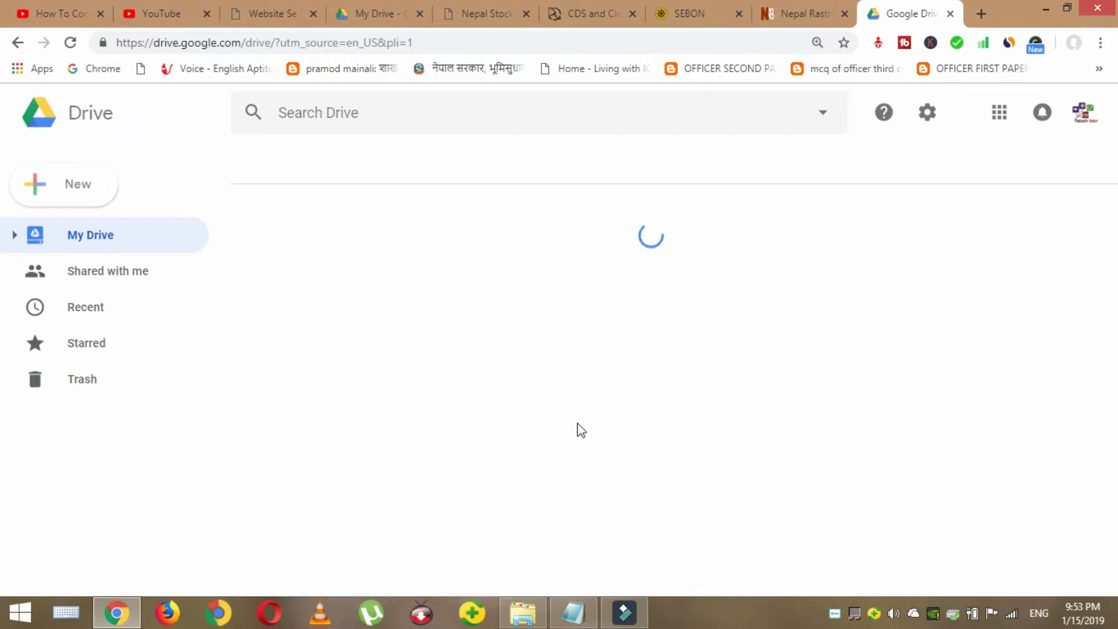
# Upload testing.pdf from the Desktop to My Drive through New > File upload.
pyautogui.scroll(-5, 587, 442)
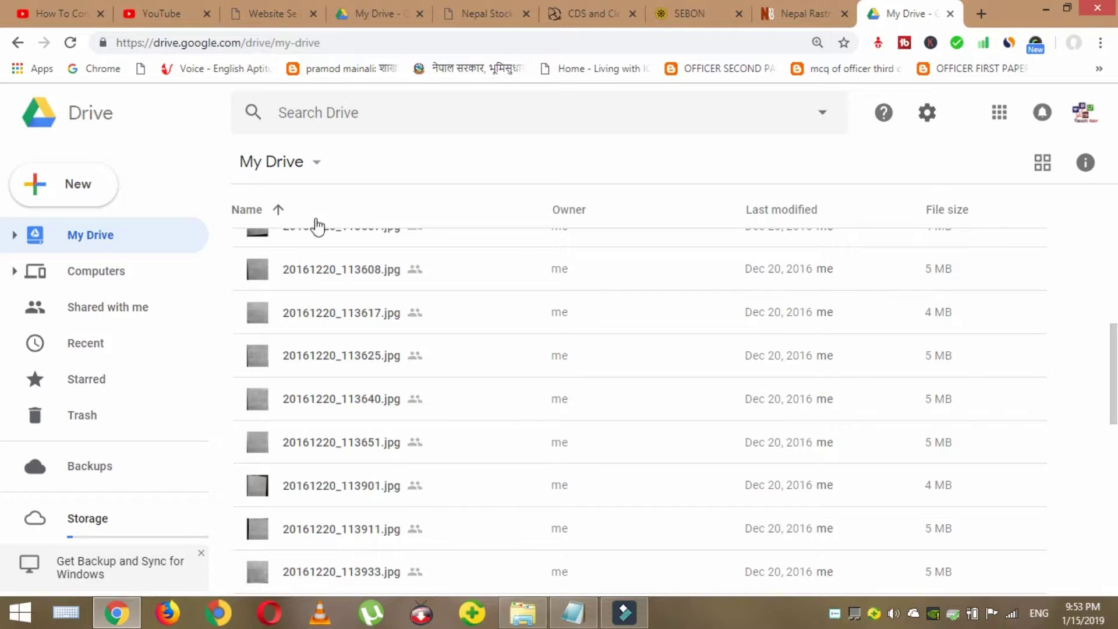
pyautogui.click(315, 164)
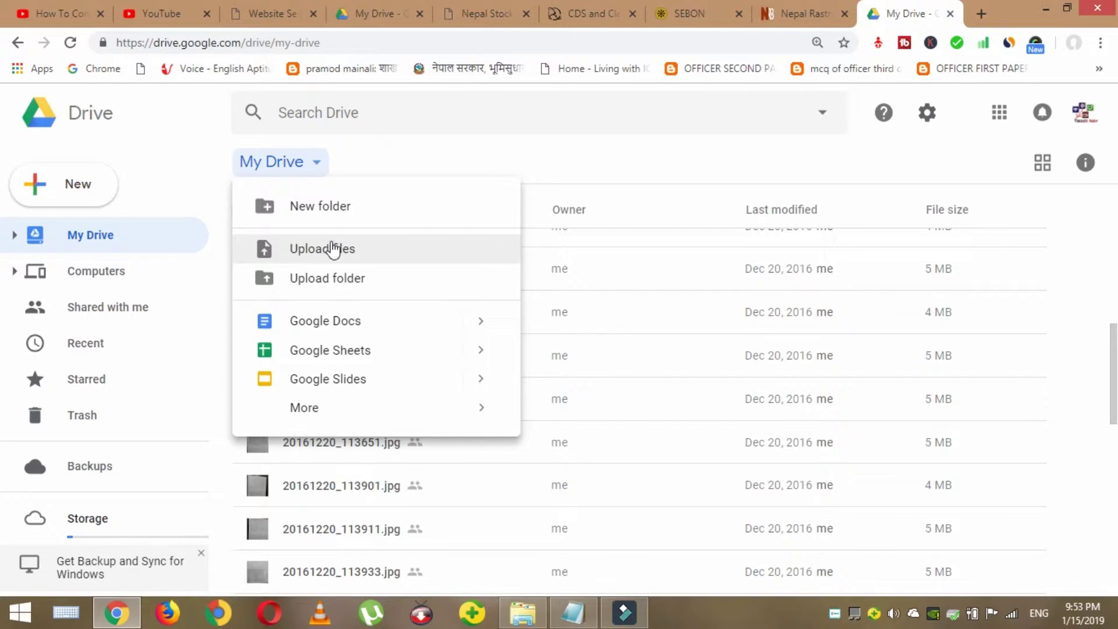
pyautogui.click(341, 251)
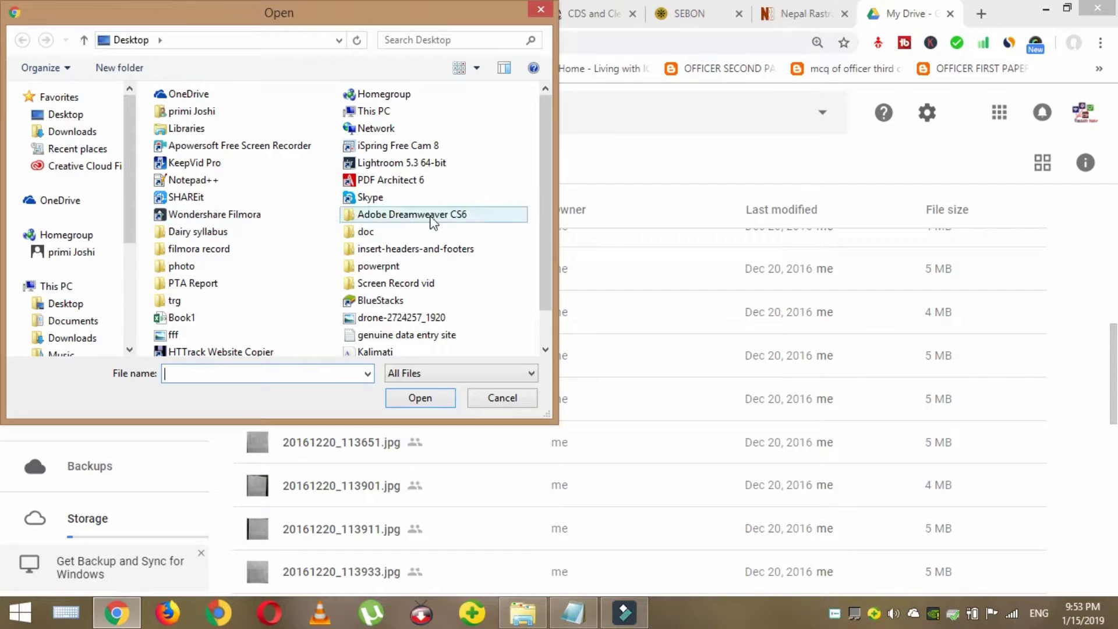
pyautogui.moveTo(65, 114)
pyautogui.click(73, 115)
pyautogui.click(210, 165)
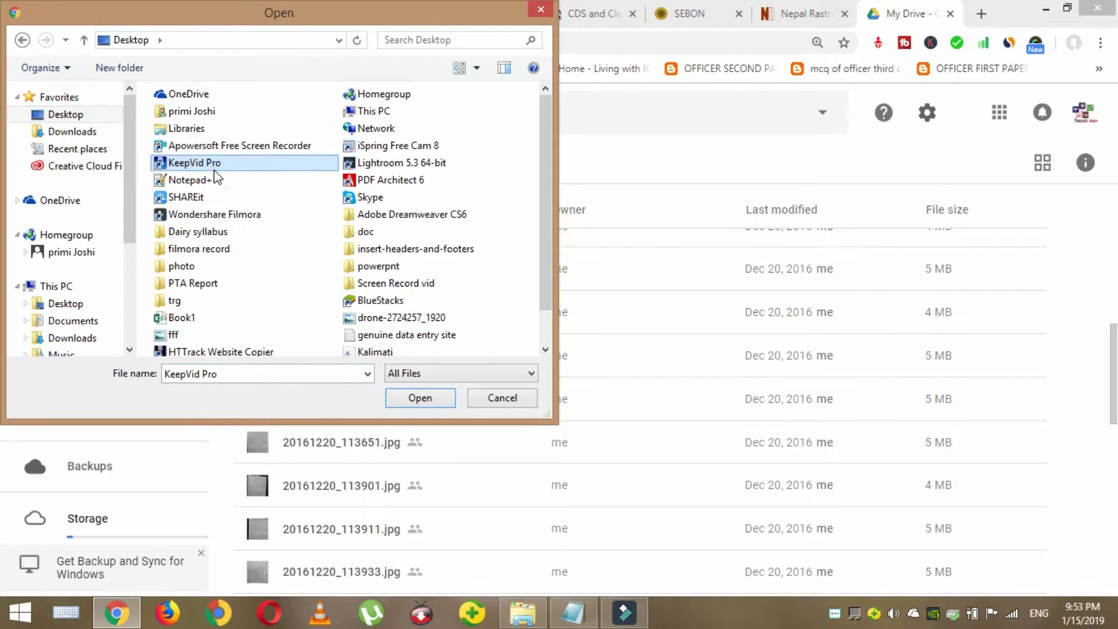
pyautogui.write('t')
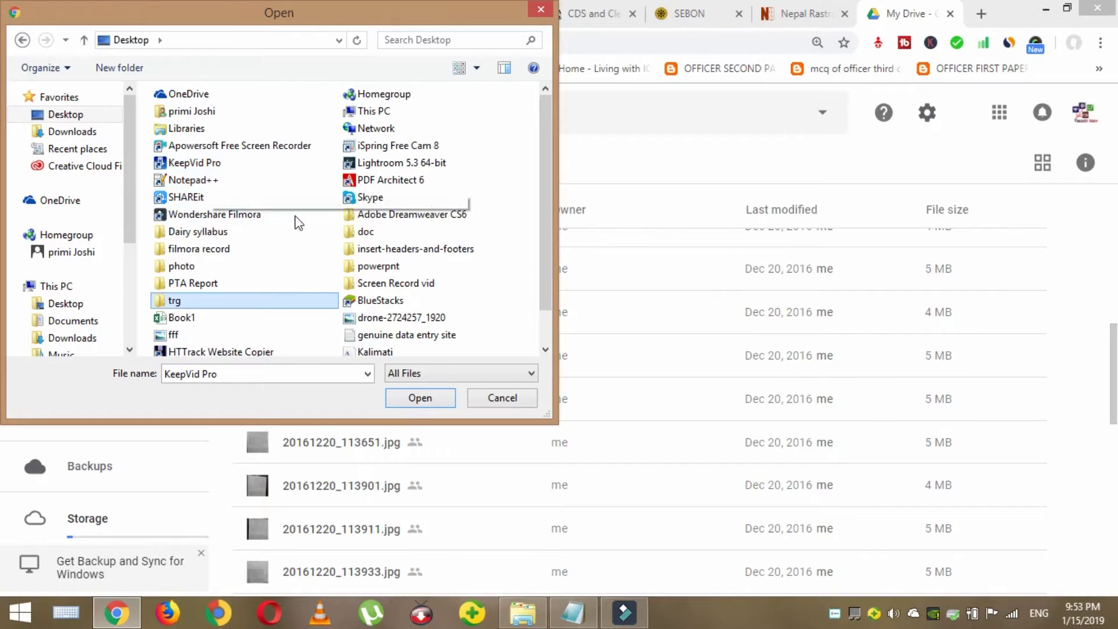
pyautogui.write('esting')
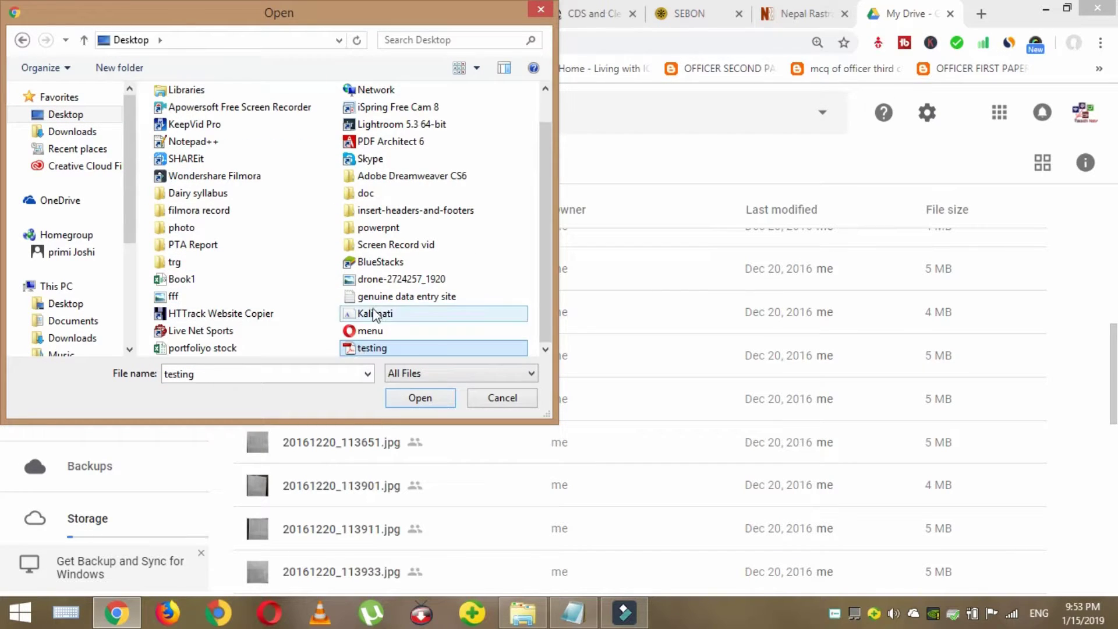
pyautogui.click(367, 349)
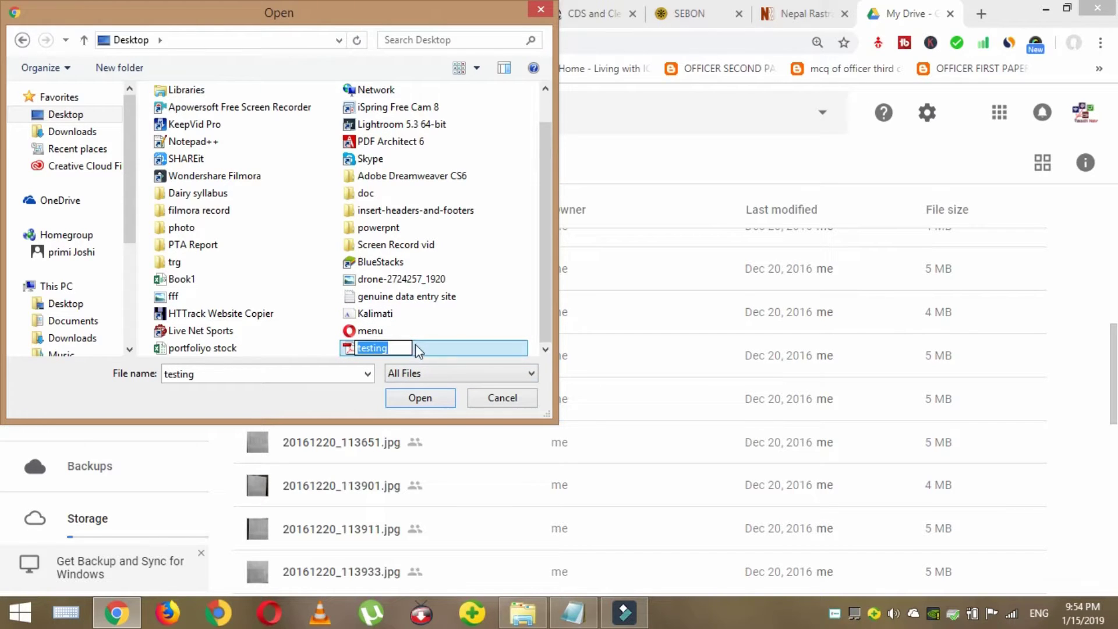
pyautogui.click(430, 350)
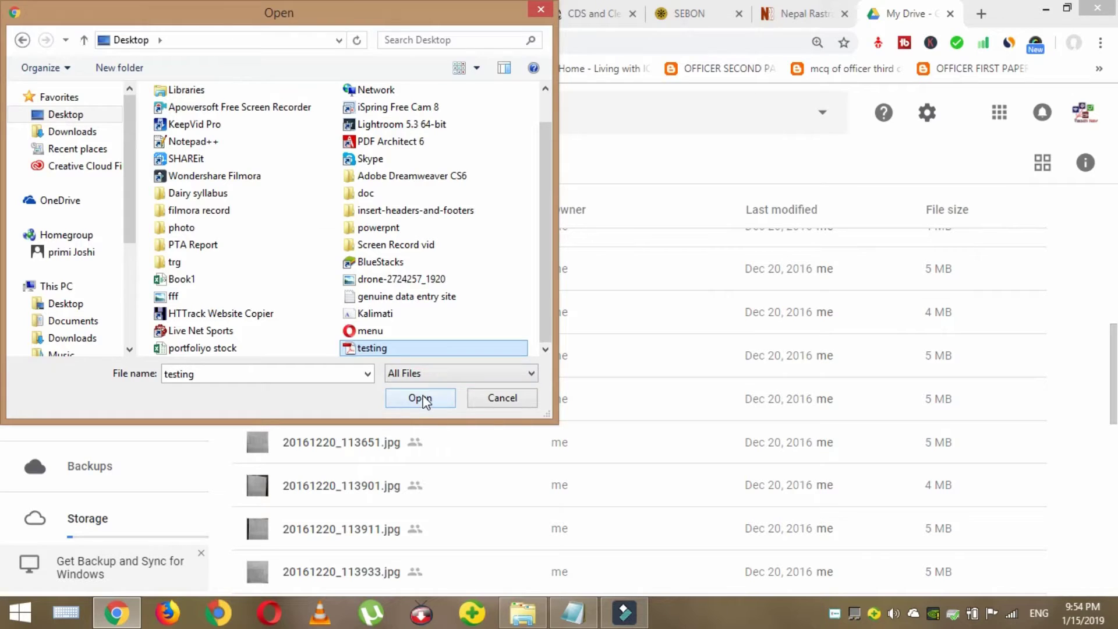
pyautogui.click(421, 398)
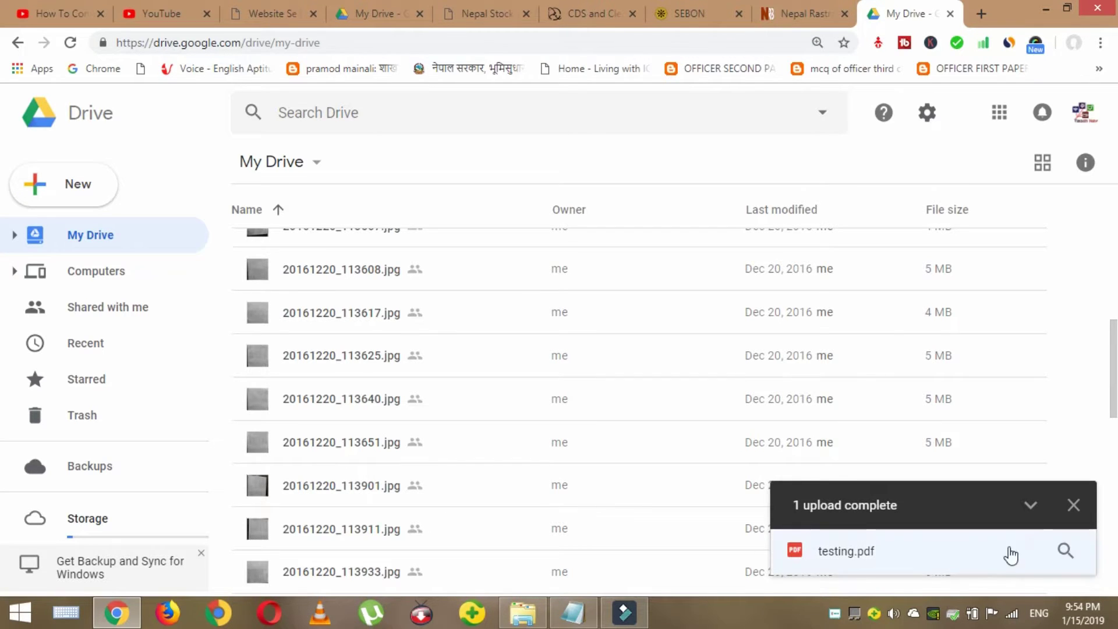
# Scroll down My Drive and select the uploaded testing.pdf (102 KB).
pyautogui.scroll(-2, 546, 449)
pyautogui.scroll(-3, 531, 441)
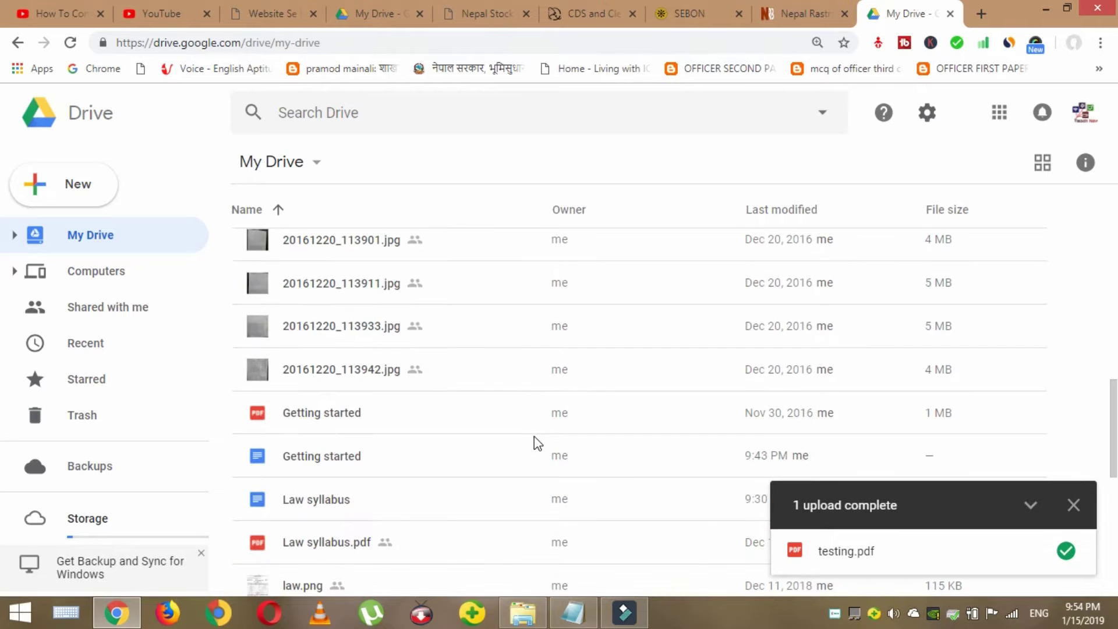
pyautogui.scroll(-2, 428, 485)
pyautogui.scroll(-2, 428, 483)
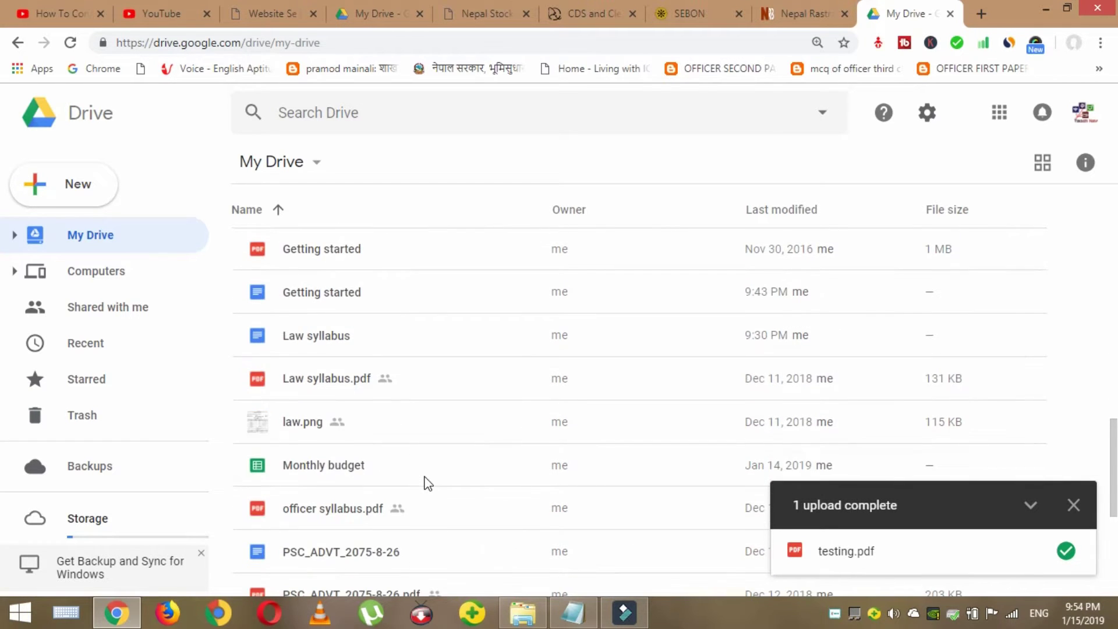
pyautogui.scroll(-3, 428, 483)
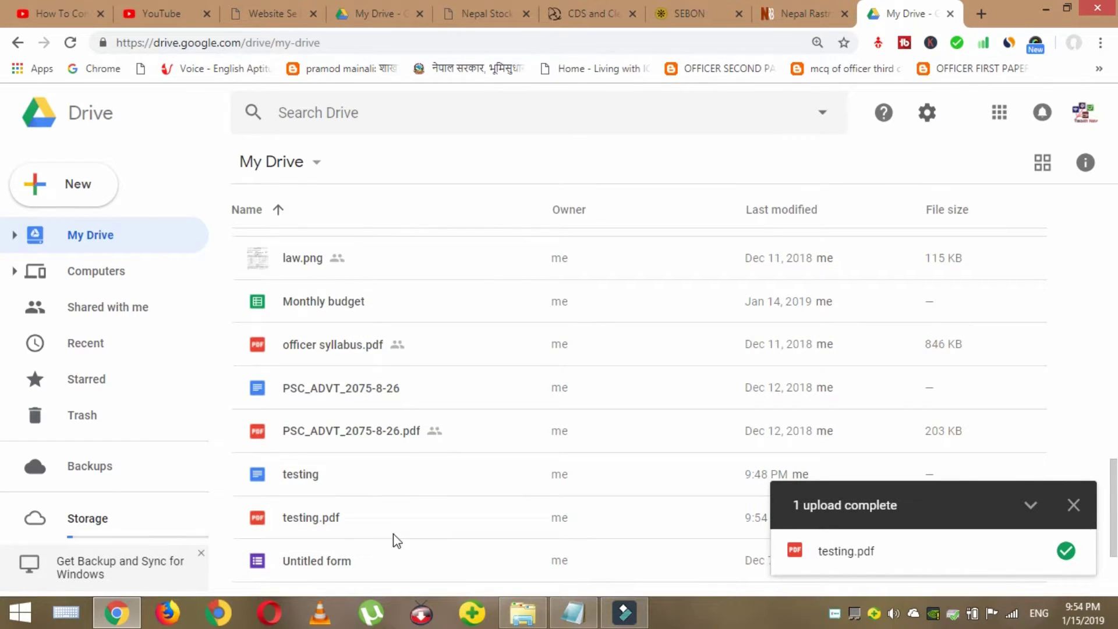
pyautogui.click(344, 527)
pyautogui.scroll(-3, 414, 490)
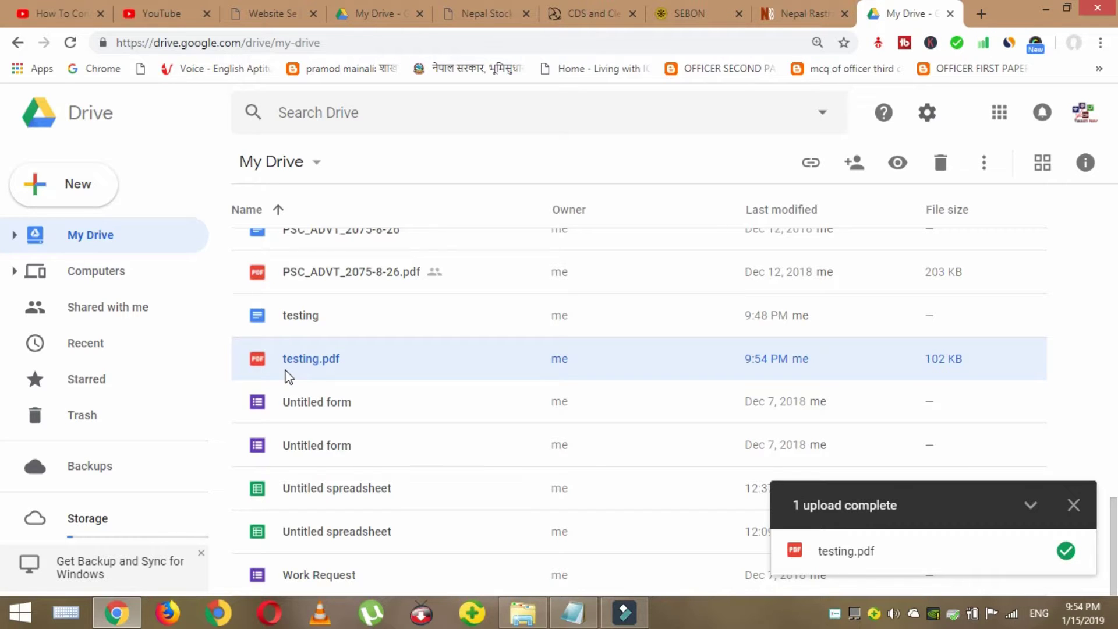
# Enable 'Convert uploaded files to Google Docs editor format' in Drive Settings and save.
pyautogui.click(929, 116)
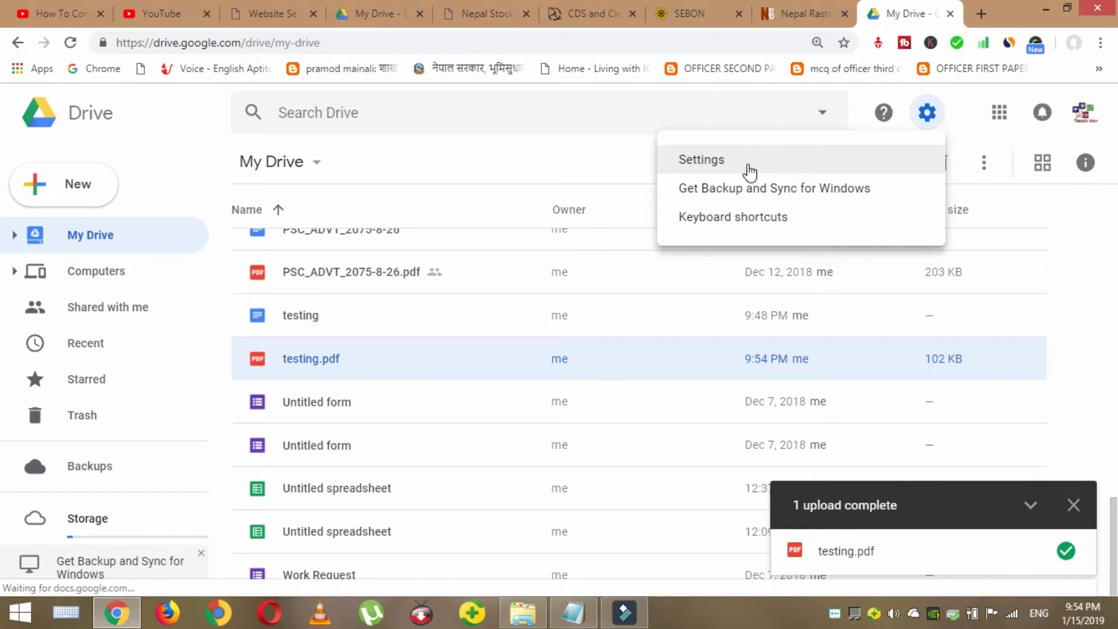
pyautogui.click(752, 173)
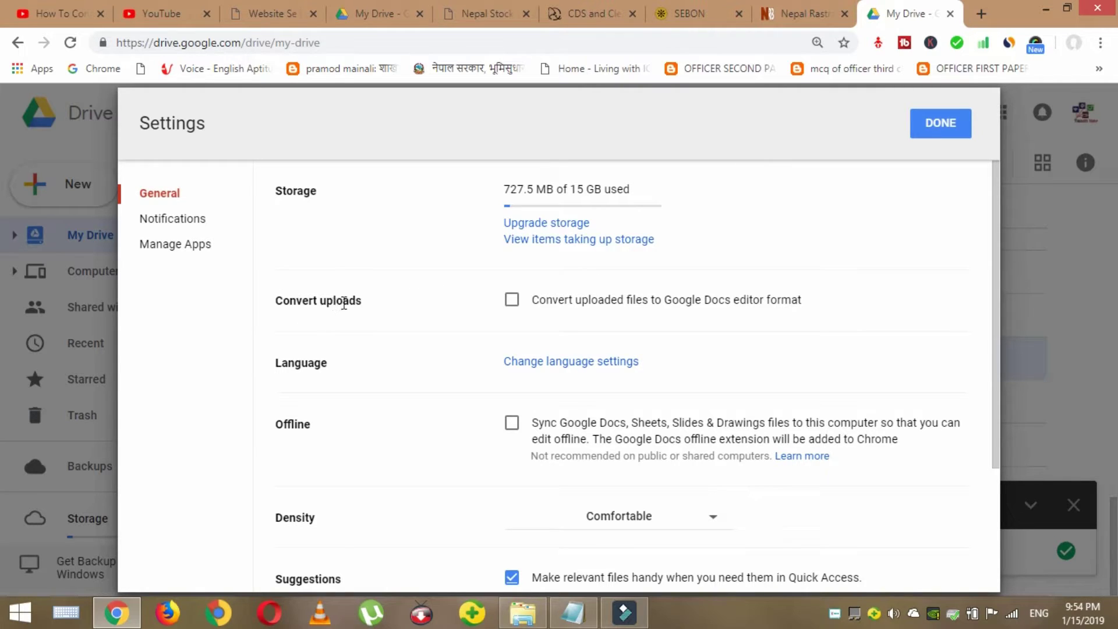
pyautogui.click(515, 302)
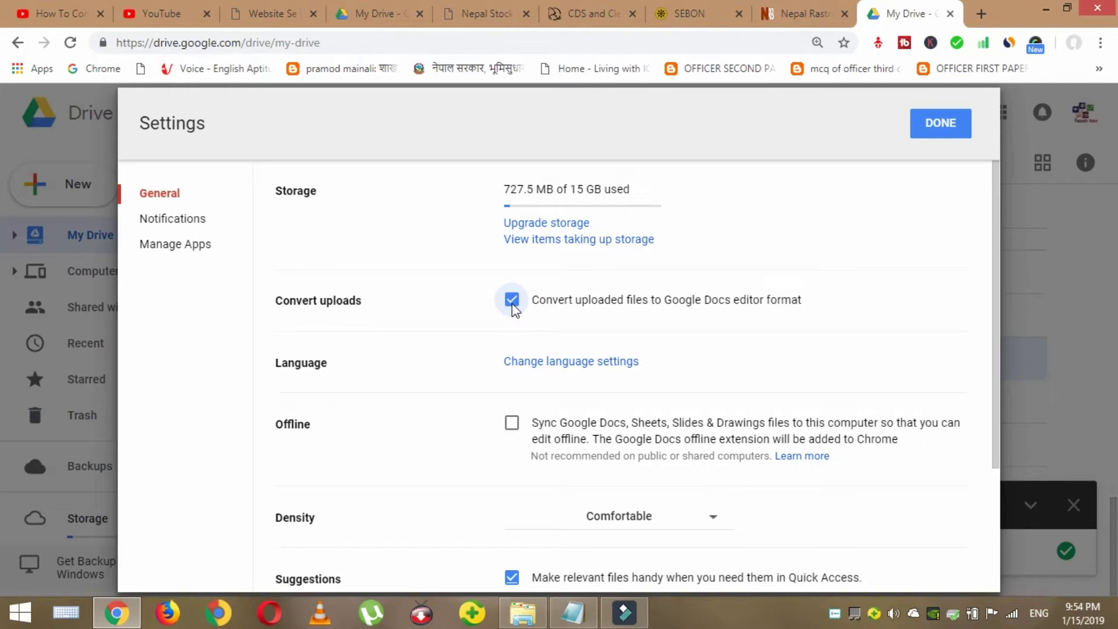
pyautogui.click(933, 124)
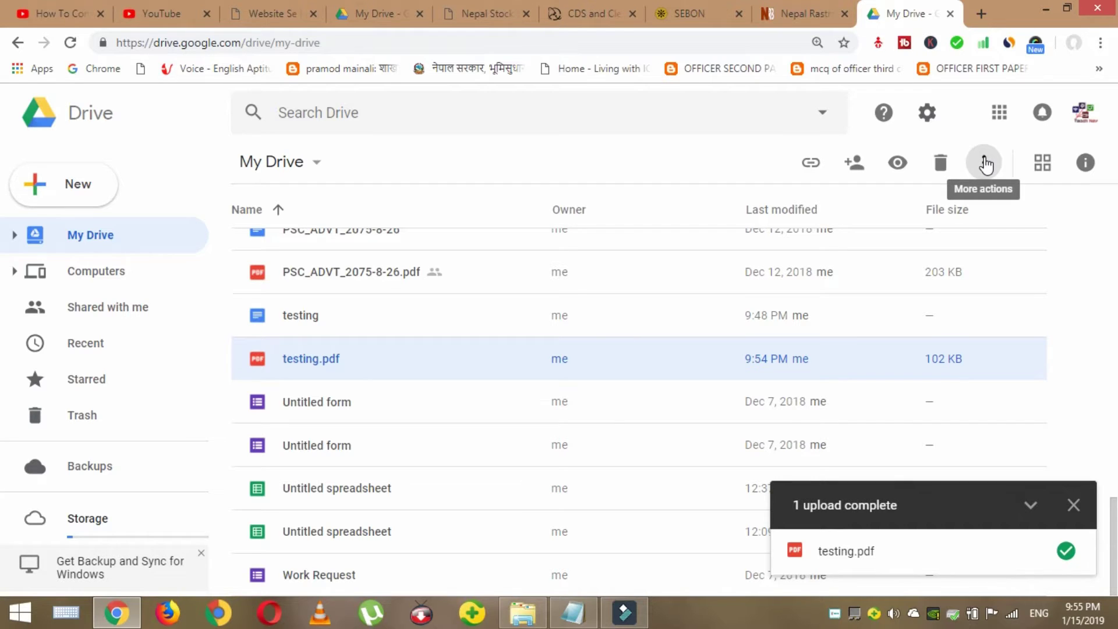
# Open testing.pdf with Google Docs from its More actions menu.
pyautogui.click(984, 163)
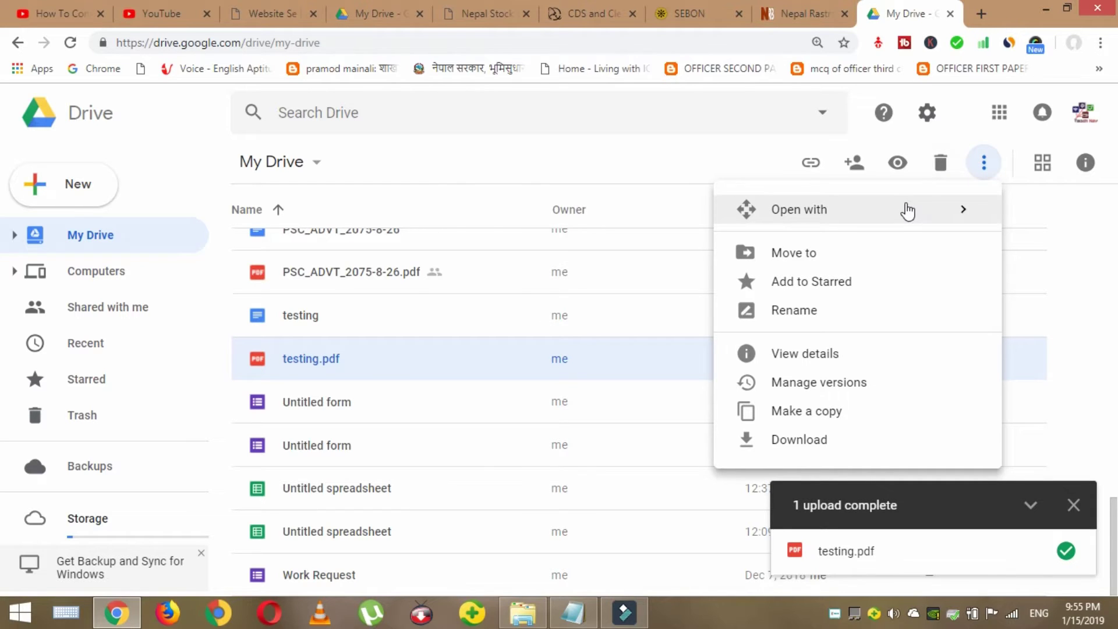
pyautogui.moveTo(798, 209)
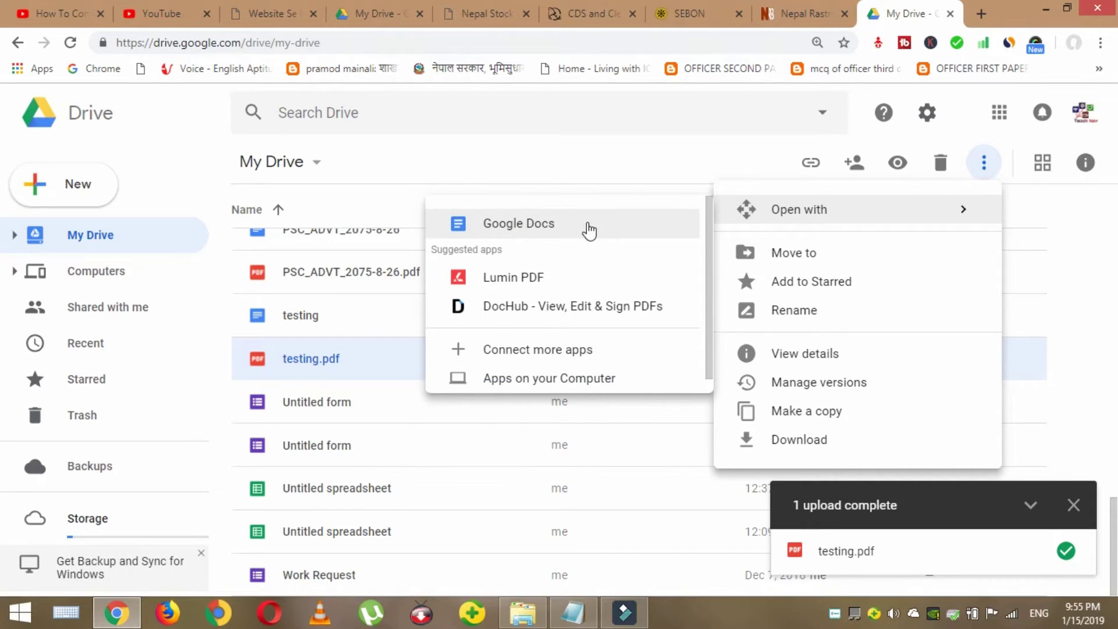
pyautogui.click(589, 228)
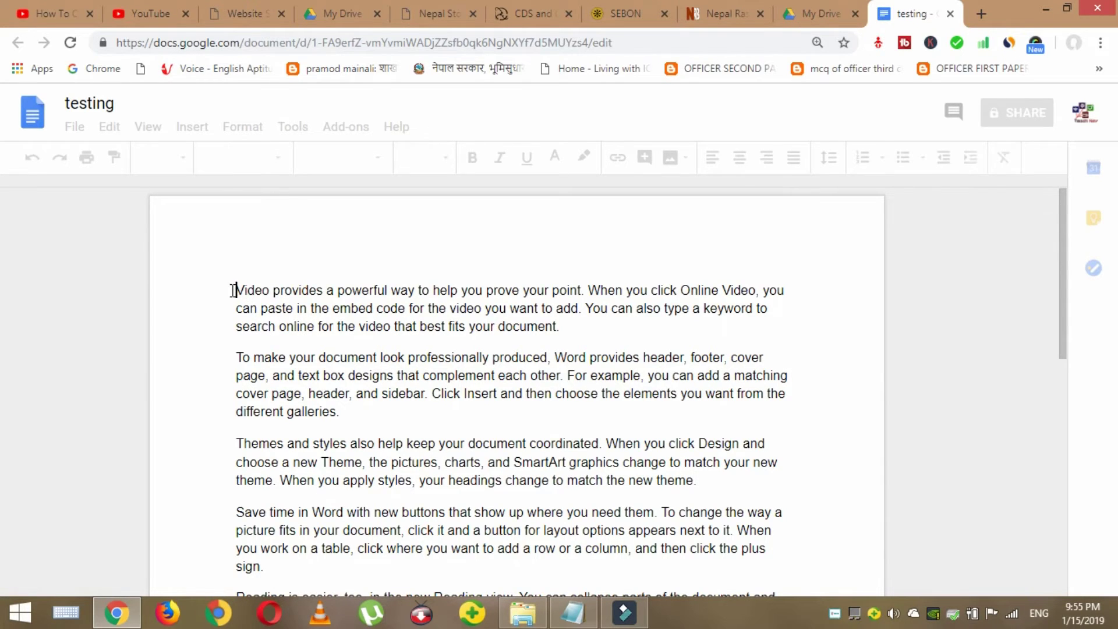
# Download the testing document via File > Download as Microsoft Word (.docx).
pyautogui.moveTo(233, 290); pyautogui.dragTo(298, 358)
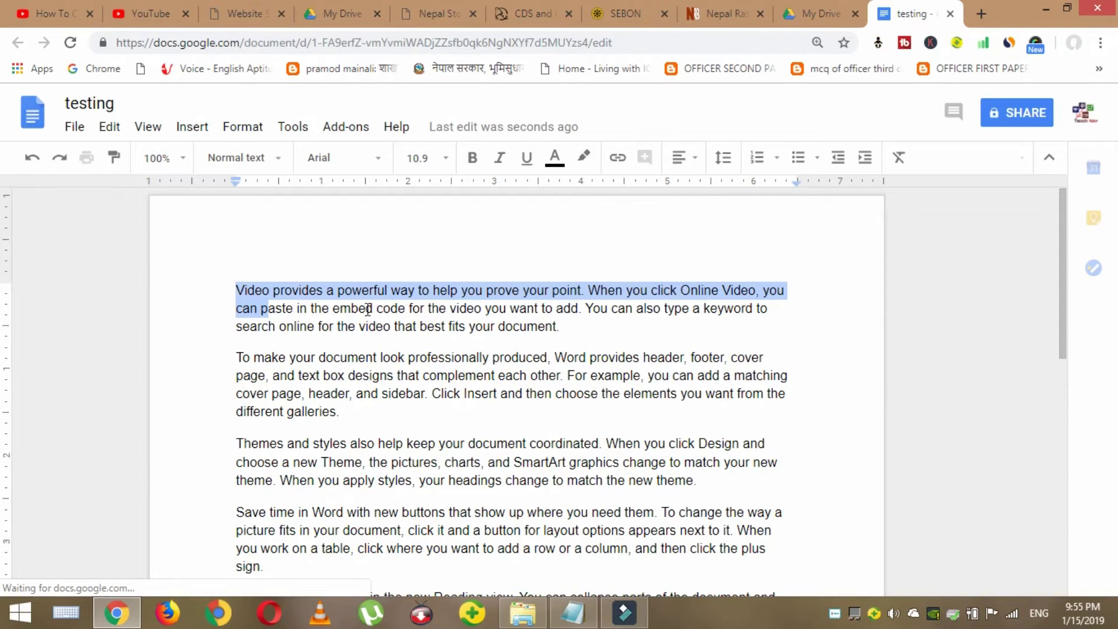
pyautogui.click(368, 308)
pyautogui.click(238, 291)
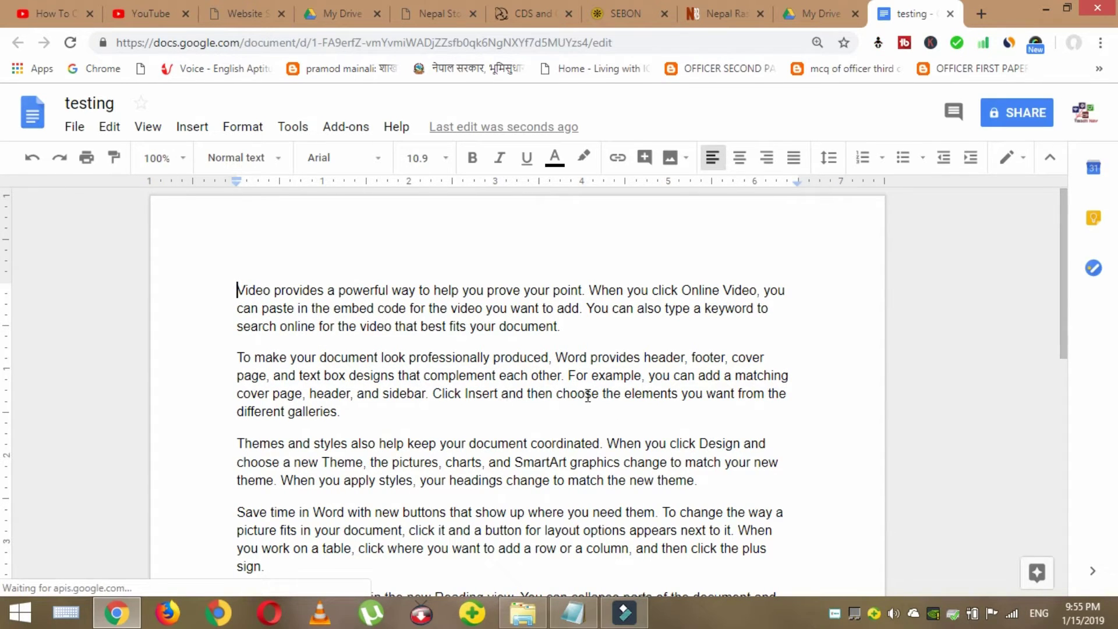
pyautogui.click(81, 127)
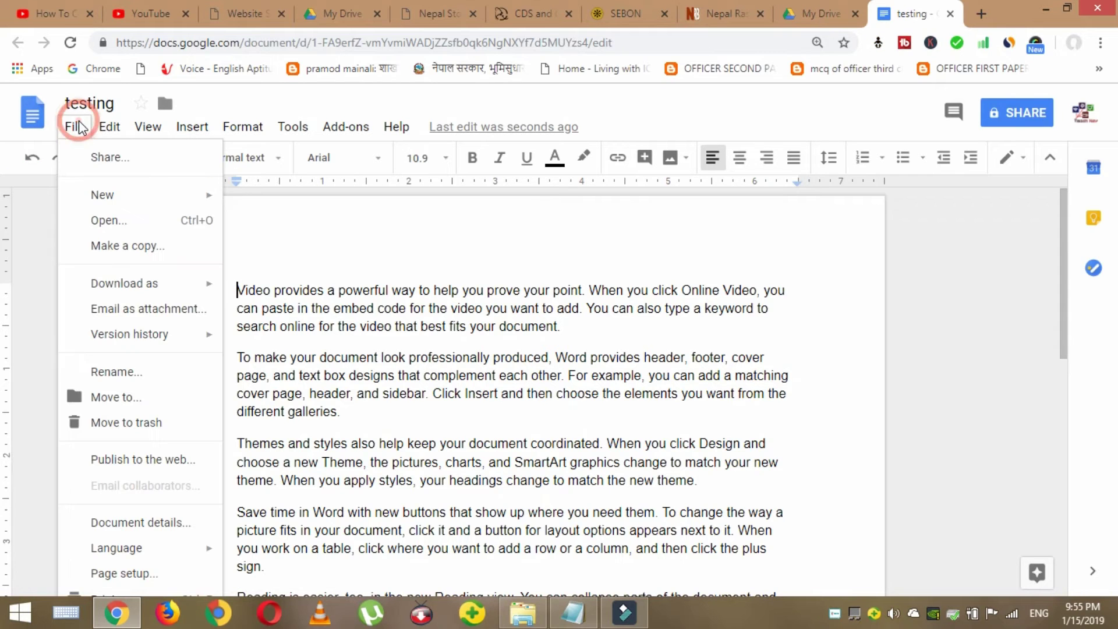
pyautogui.moveTo(124, 283)
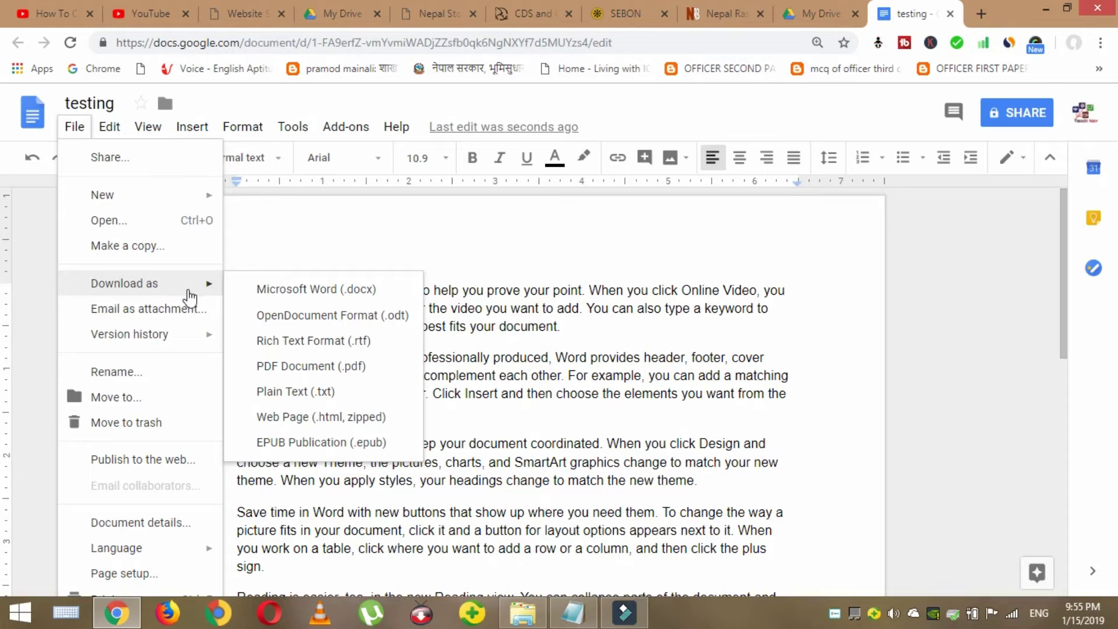
pyautogui.click(173, 291)
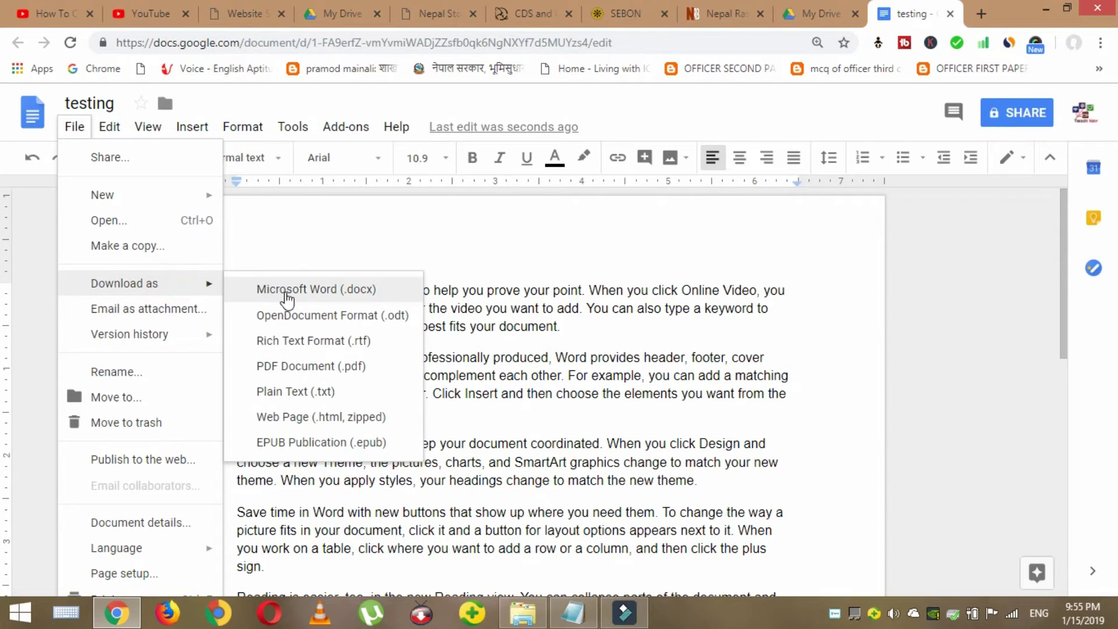
pyautogui.click(336, 297)
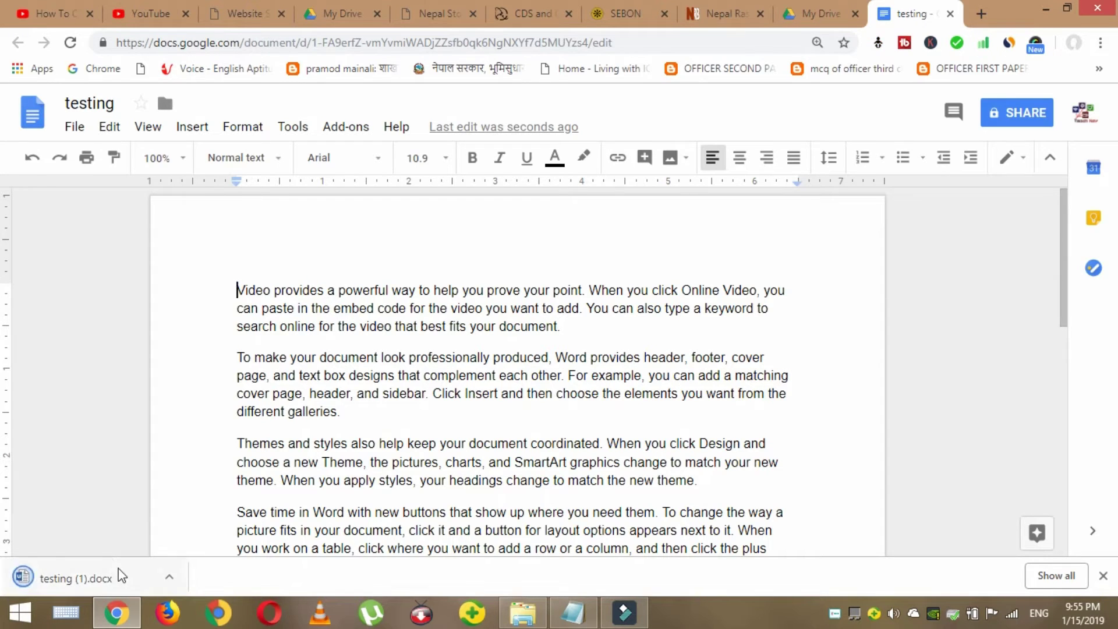
# Open testing (1).docx, enable editing, and replace the first paragraph with 'Welcome to word'.
pyautogui.click(82, 581)
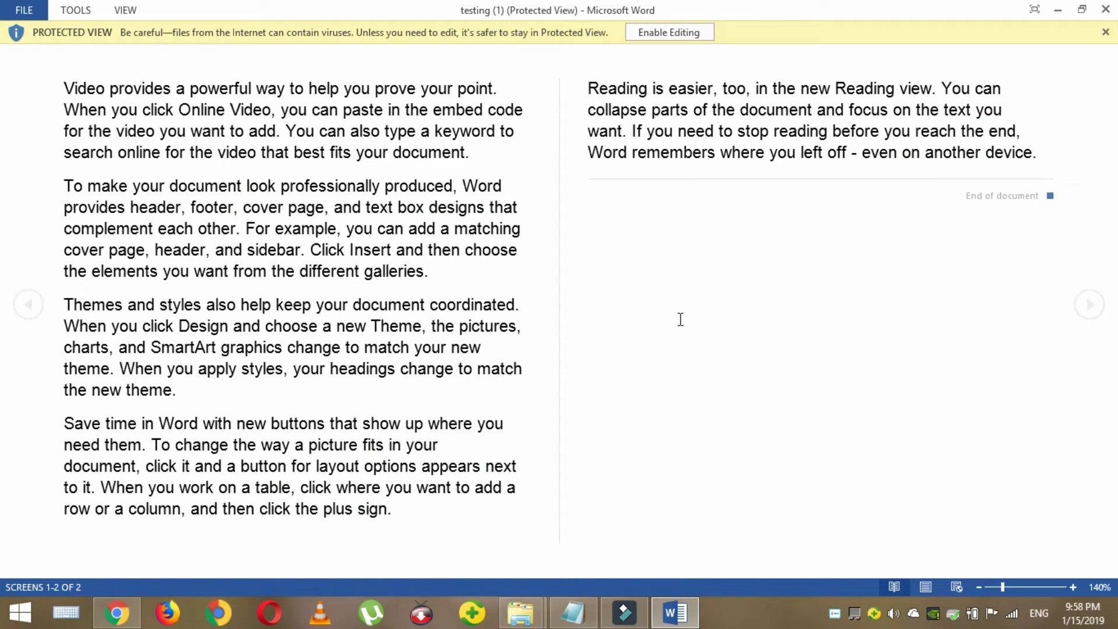
pyautogui.click(674, 37)
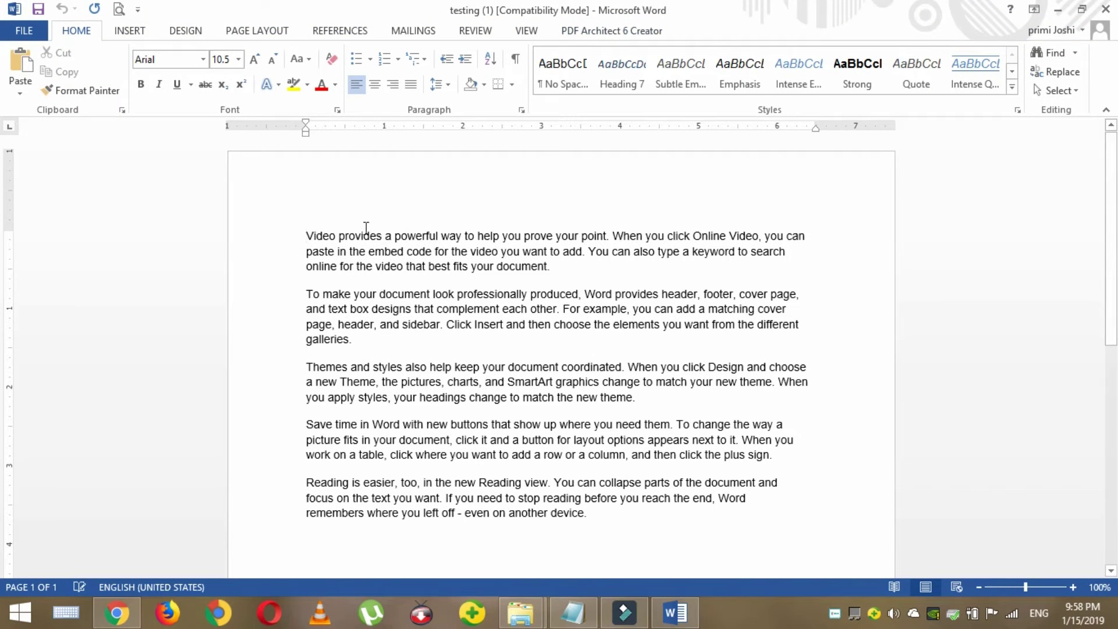
pyautogui.moveTo(307, 236); pyautogui.dragTo(471, 266)
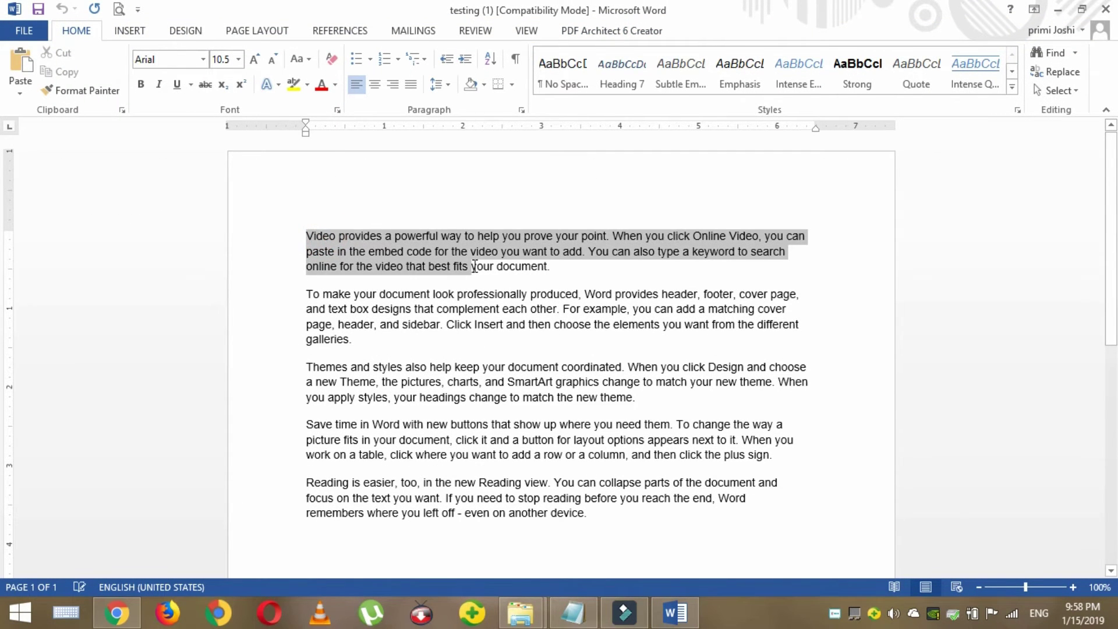
pyautogui.press('Delete')
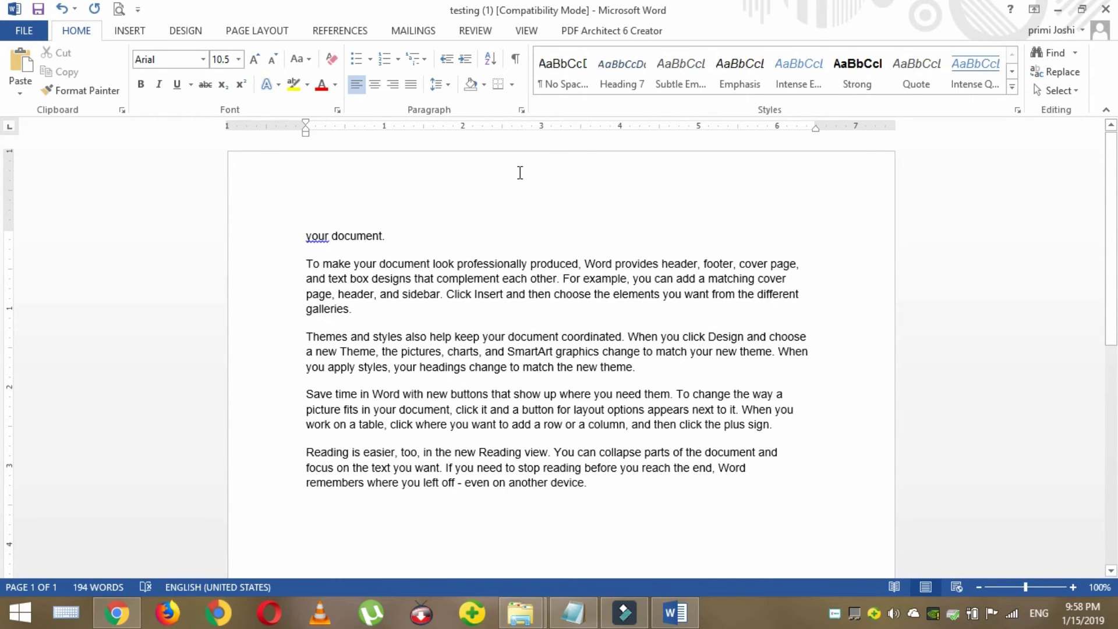
pyautogui.write('Welcome to word')
pyautogui.press('Return')
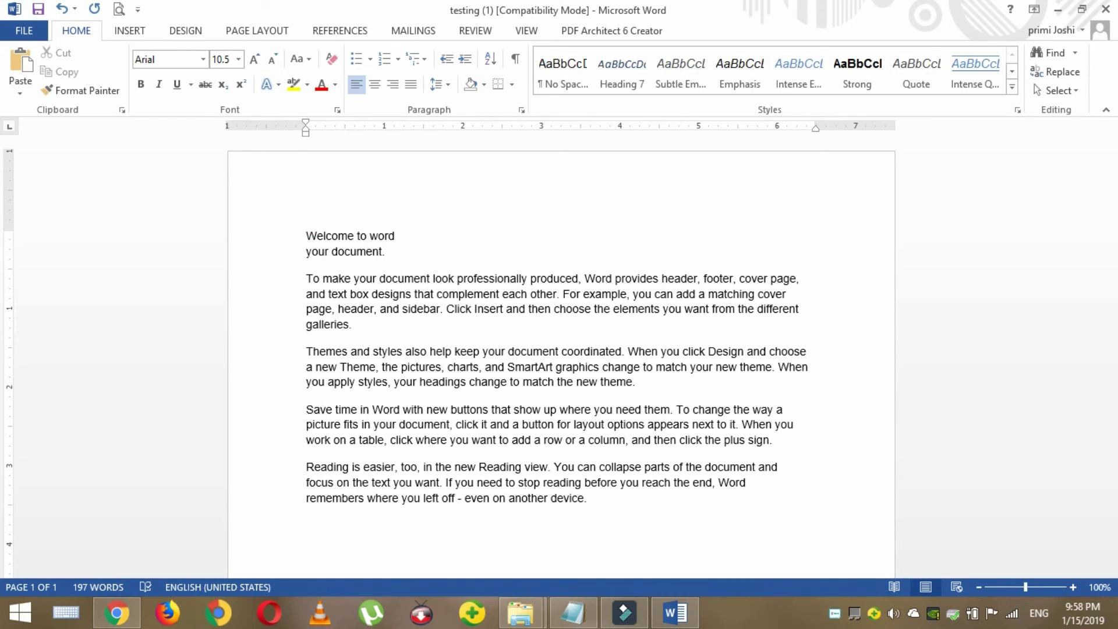